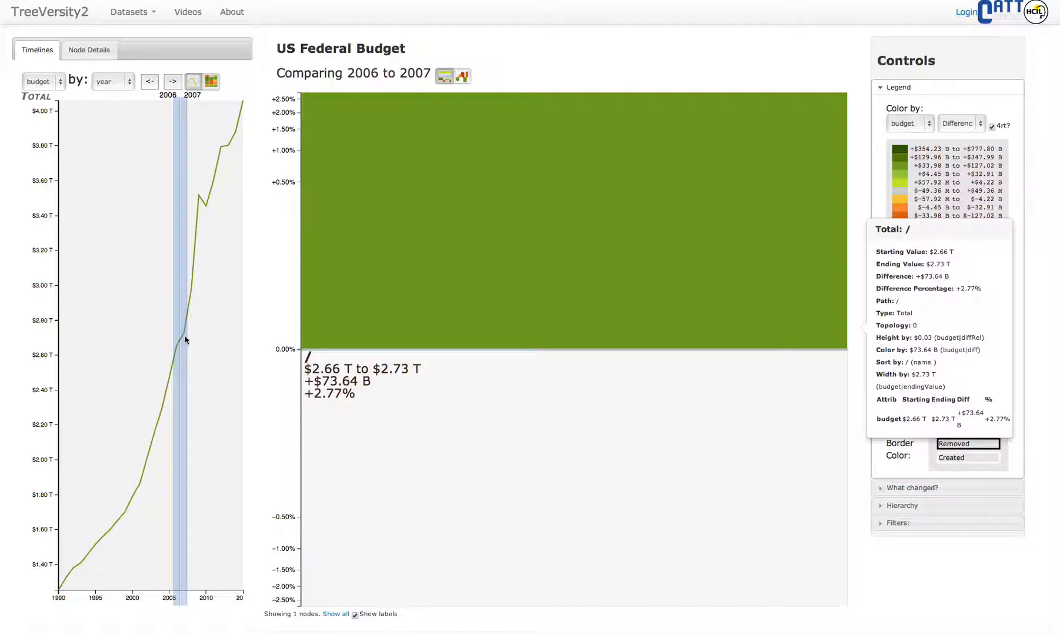
- Advance the yearly budget comparison to 2009 to 2010 and inspect the details of the total
left_click(173, 83)
left_click(173, 84)
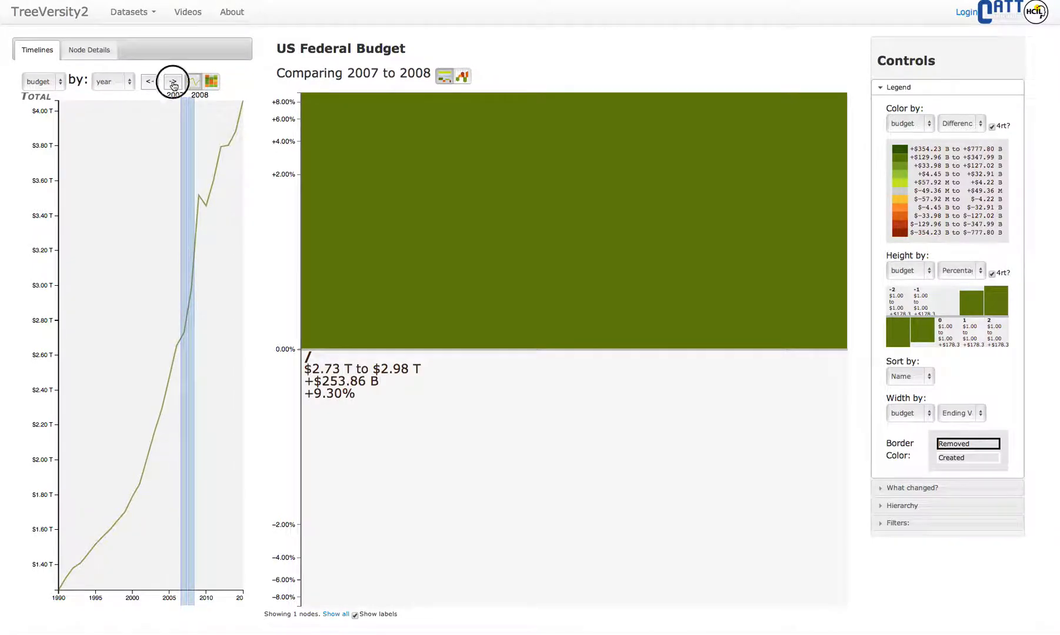
left_click(173, 84)
left_click(173, 84)
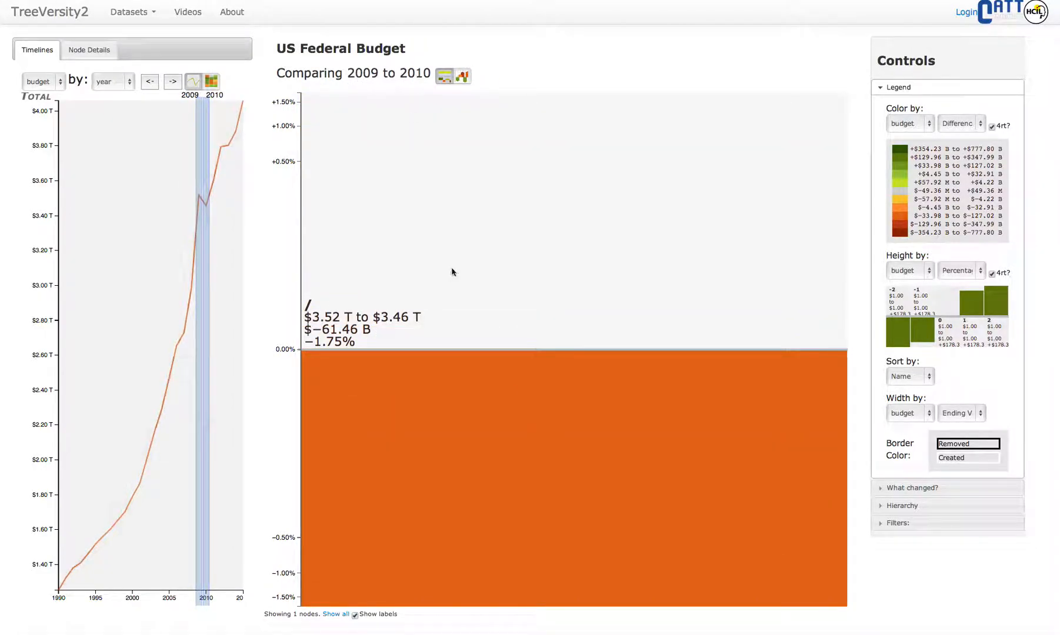
mouse_move(511, 437)
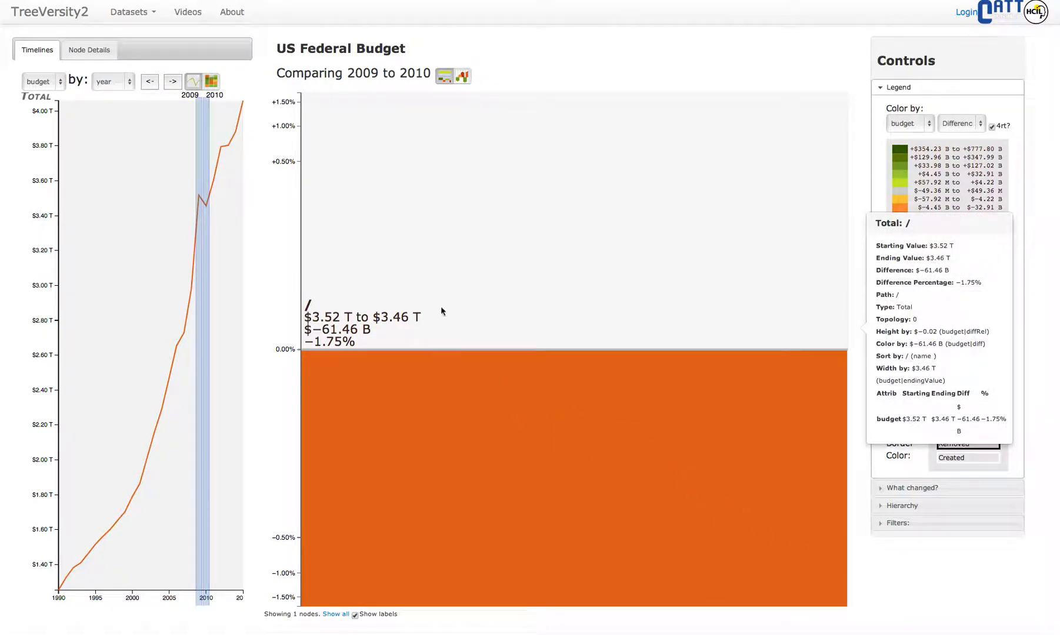
- Add the agency attribute to the hierarchy and redraw the budget view
left_click(912, 505)
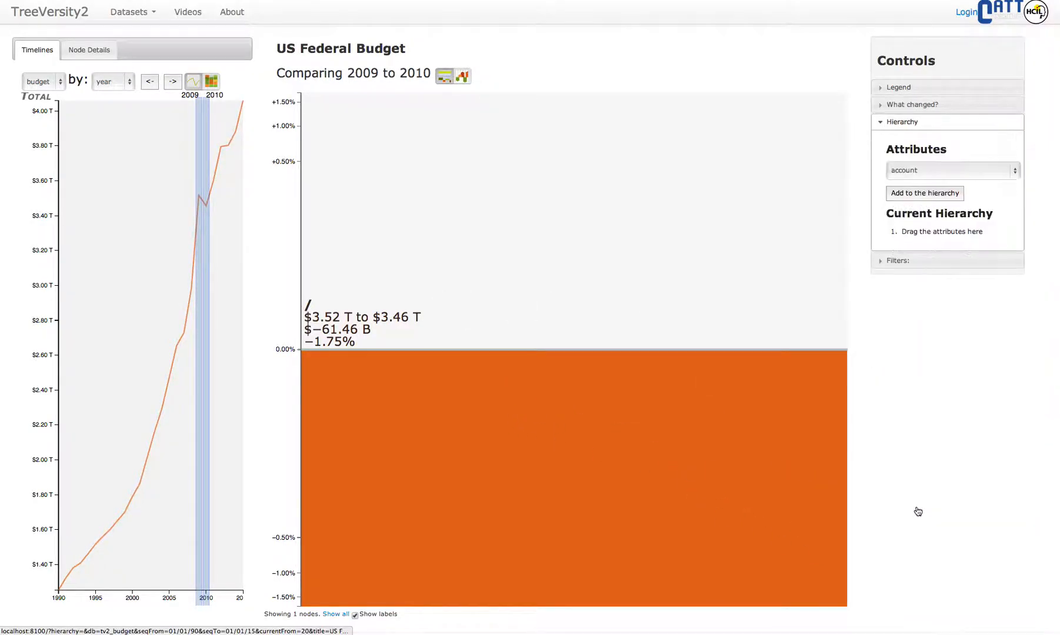
left_click(982, 173)
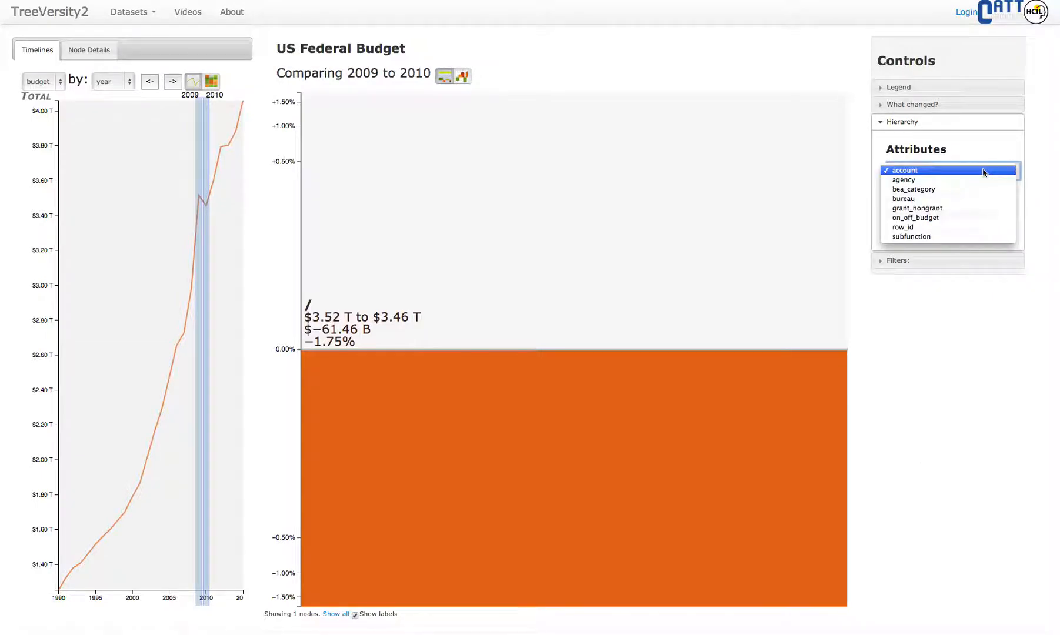
left_click(940, 181)
left_click(925, 194)
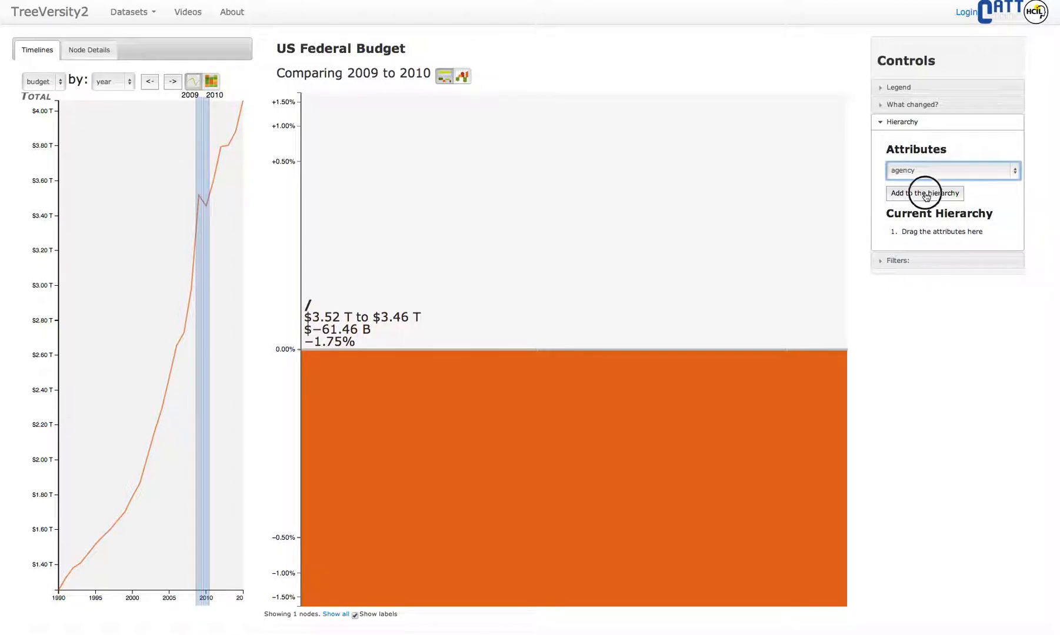
left_click(915, 255)
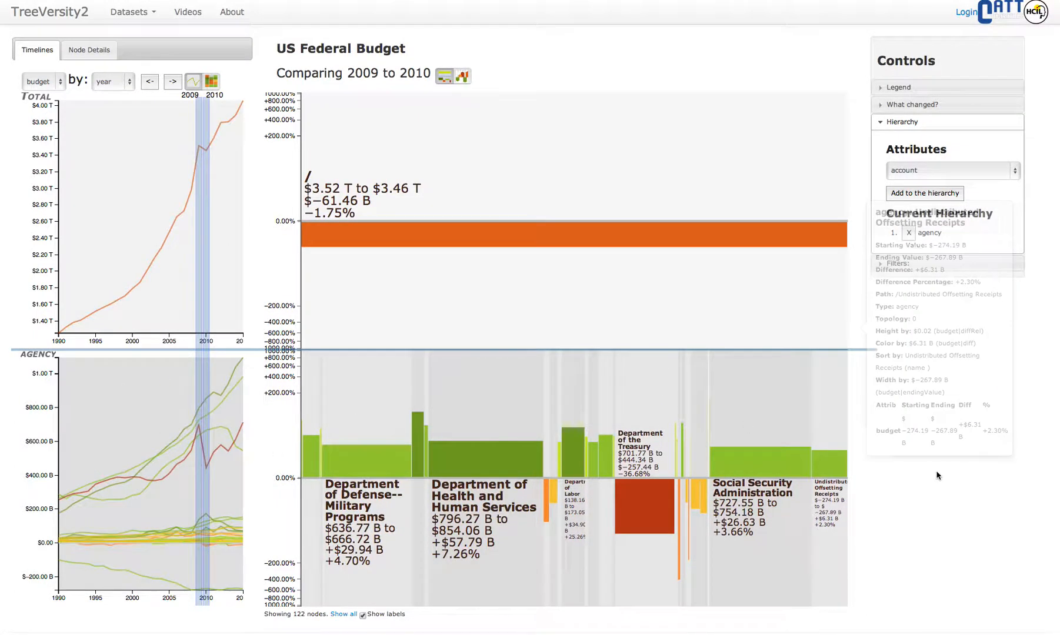
- Examine the budget changes of individual agencies, including Defense--Military Programs, Health and Human Services, Social Security and the Treasury
mouse_move(363, 516)
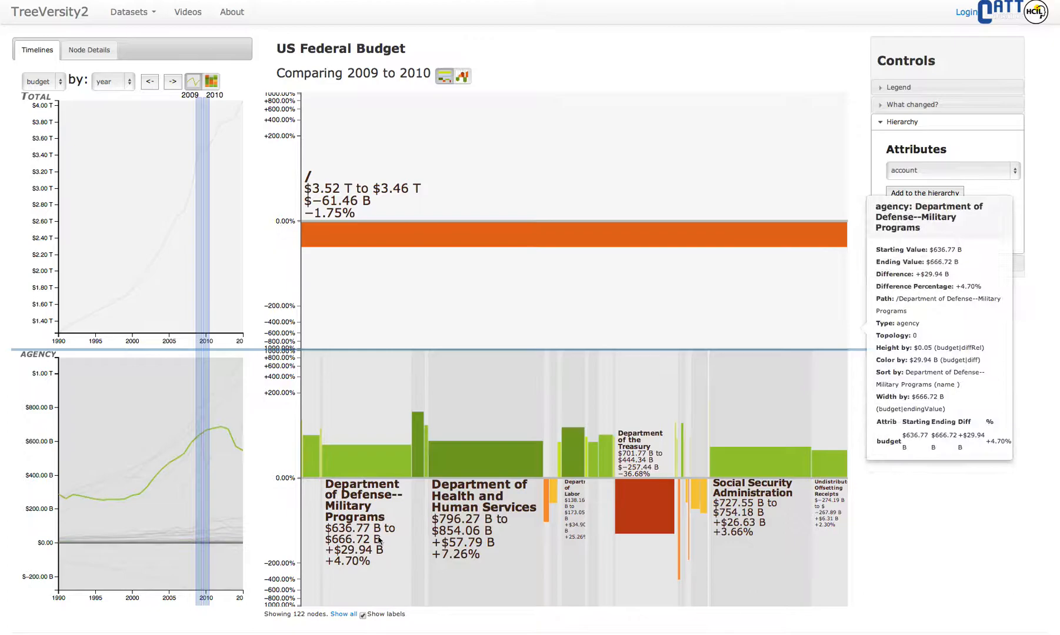
mouse_move(425, 513)
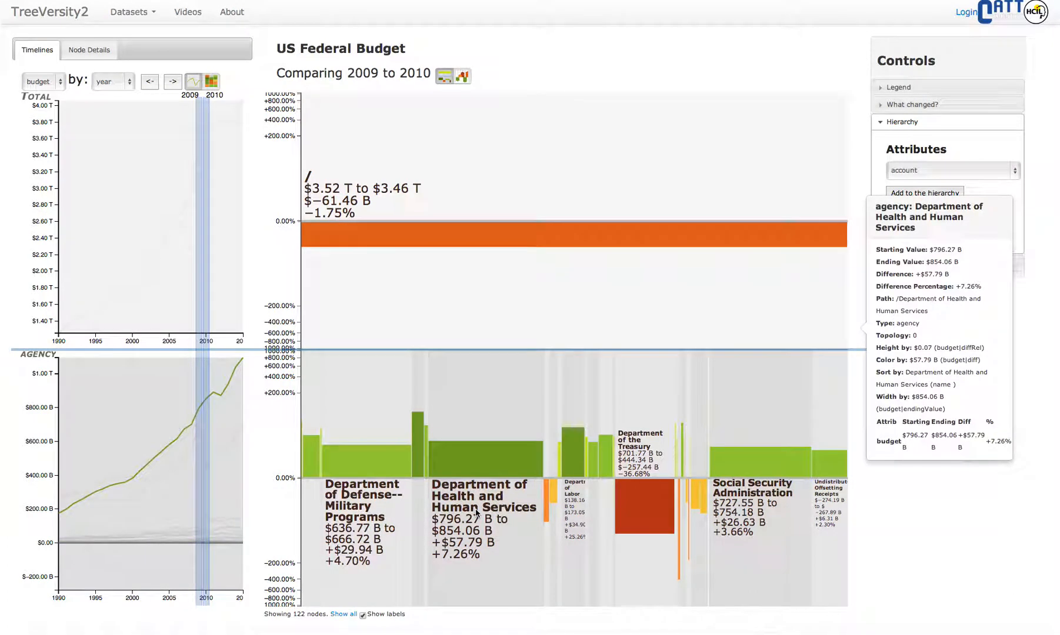
mouse_move(746, 520)
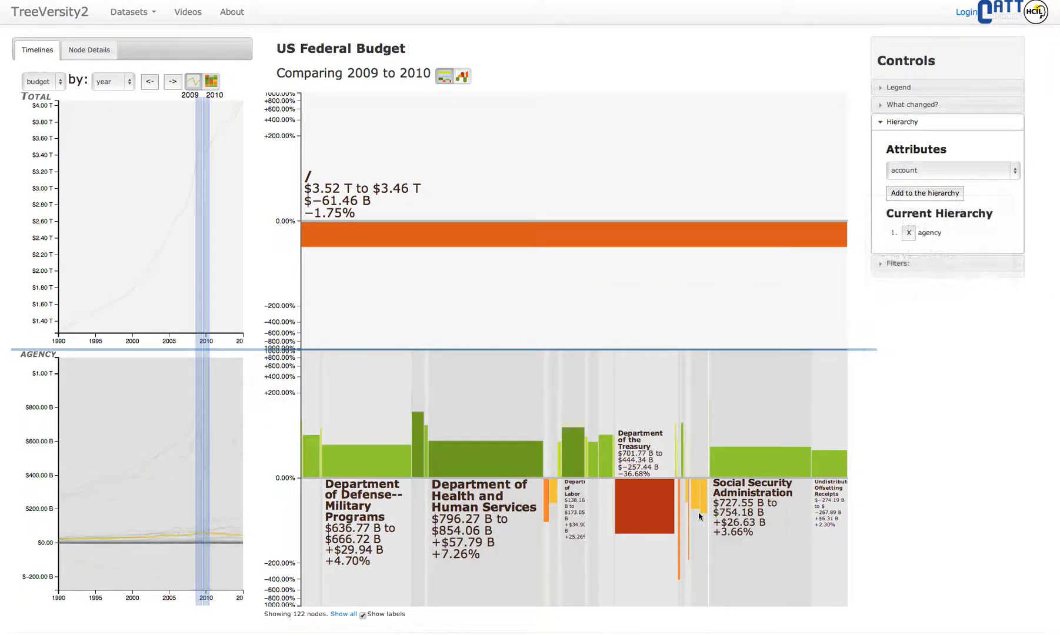
mouse_move(651, 469)
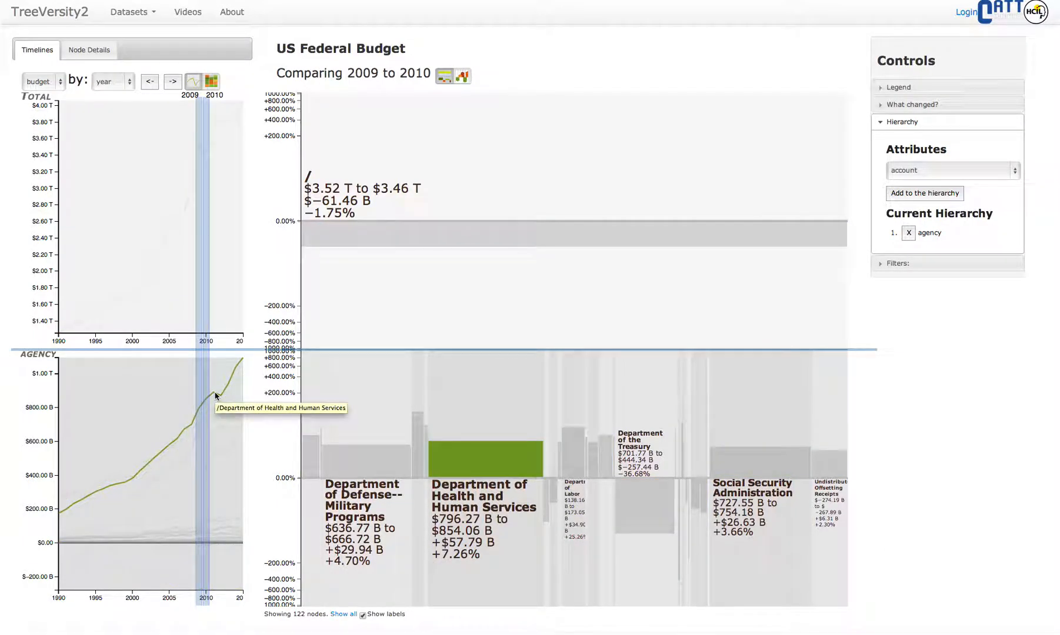
mouse_move(352, 472)
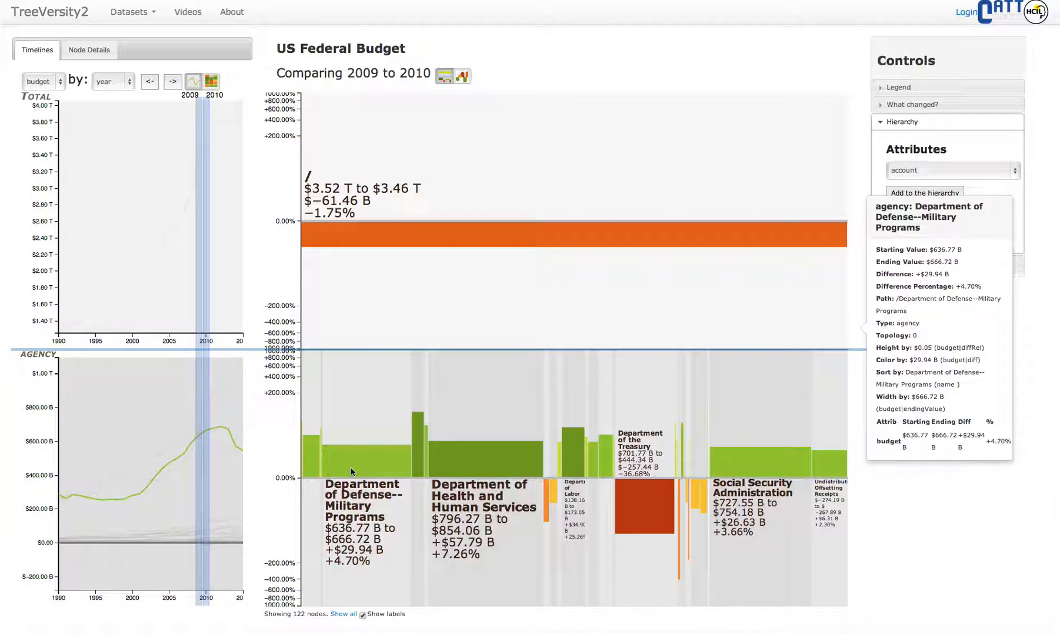
- Advance the agency comparison to 2011 to 2012 with the legend shown and inspect the Department of Health and Human Services
left_click(898, 88)
left_click(171, 82)
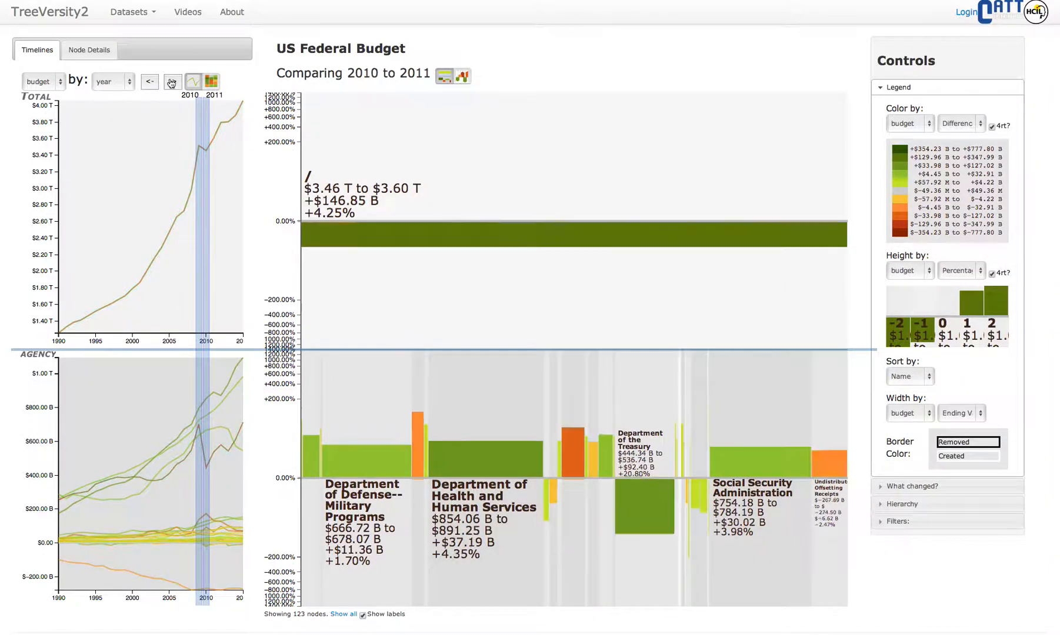
left_click(172, 82)
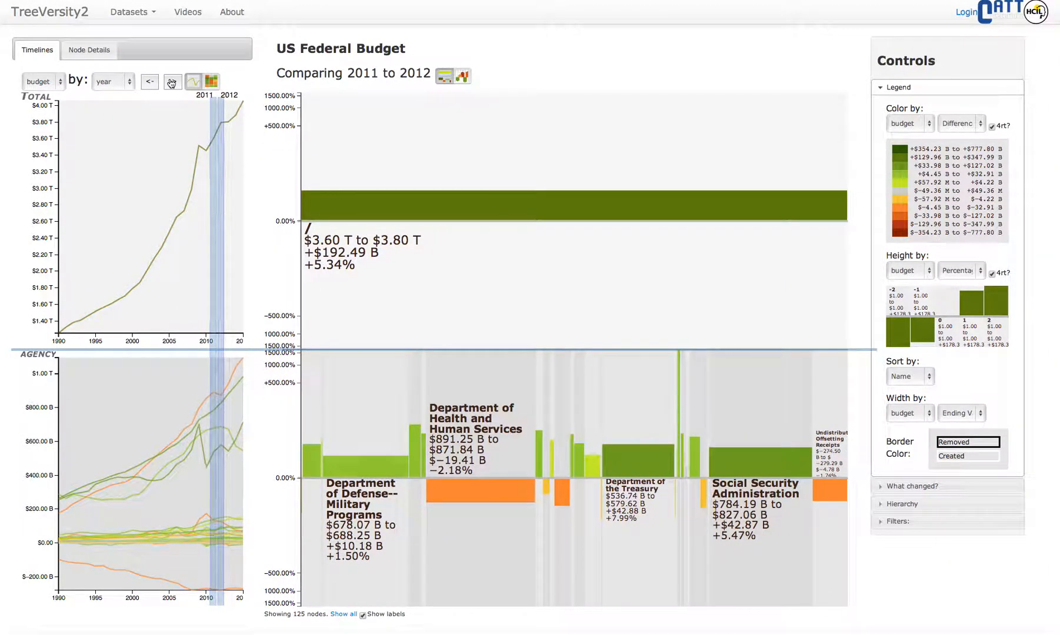
mouse_move(491, 501)
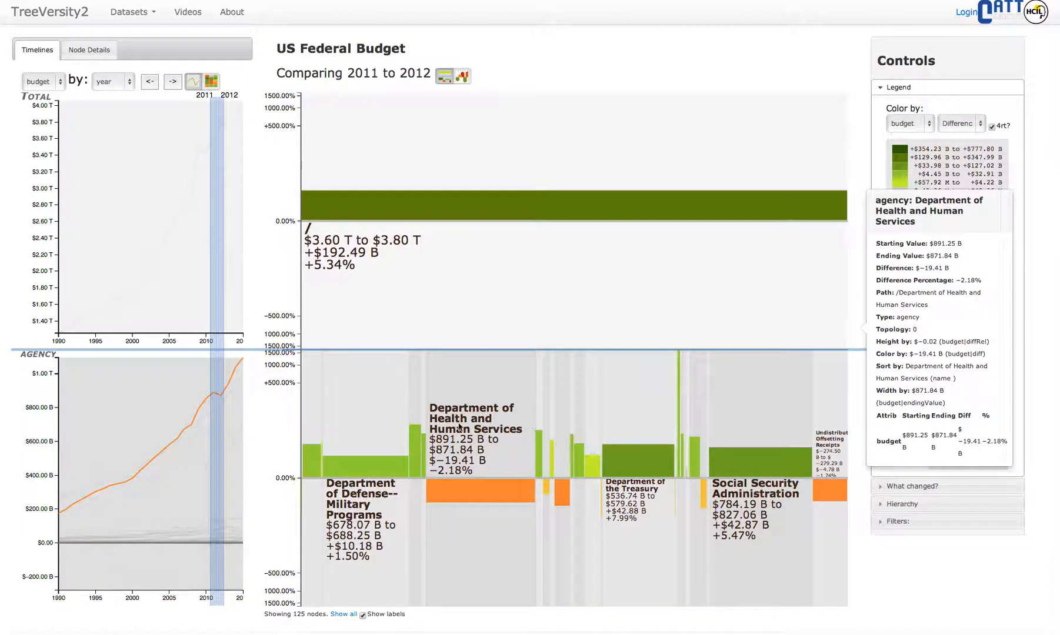
- Add bea_category to the hierarchy, place it above agency and redraw the view
left_click(923, 506)
left_click(943, 169)
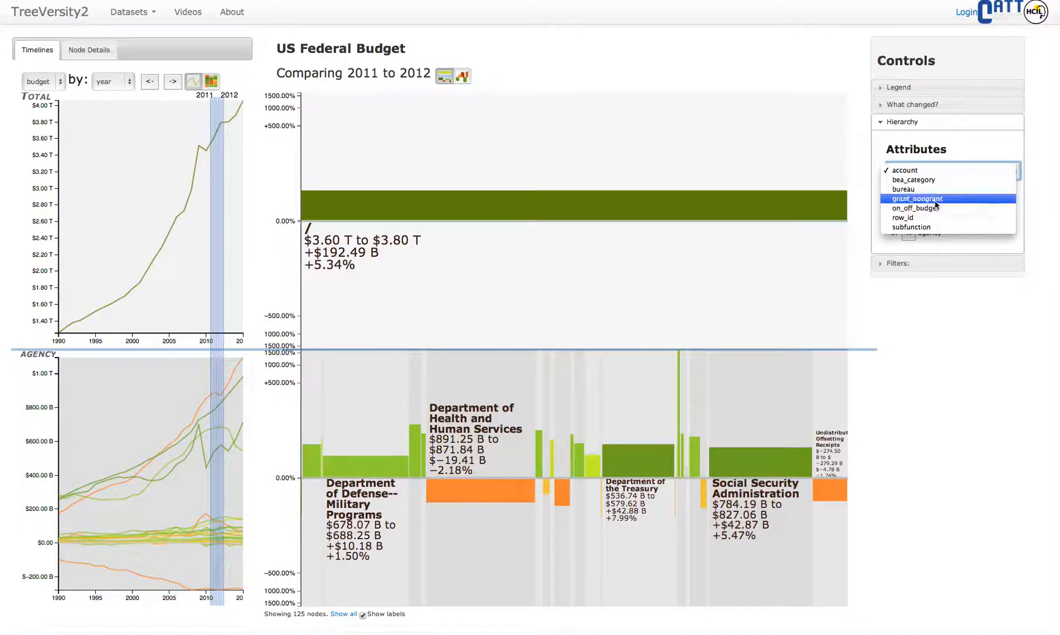
left_click(935, 179)
left_click(925, 194)
left_click_drag(927, 247, 927, 232)
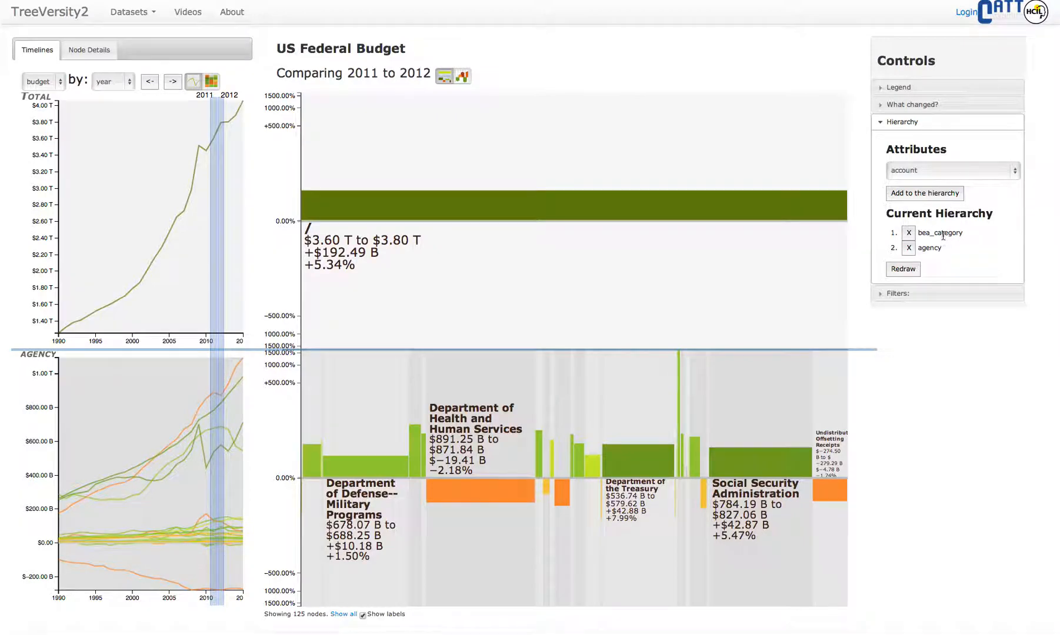
left_click(903, 269)
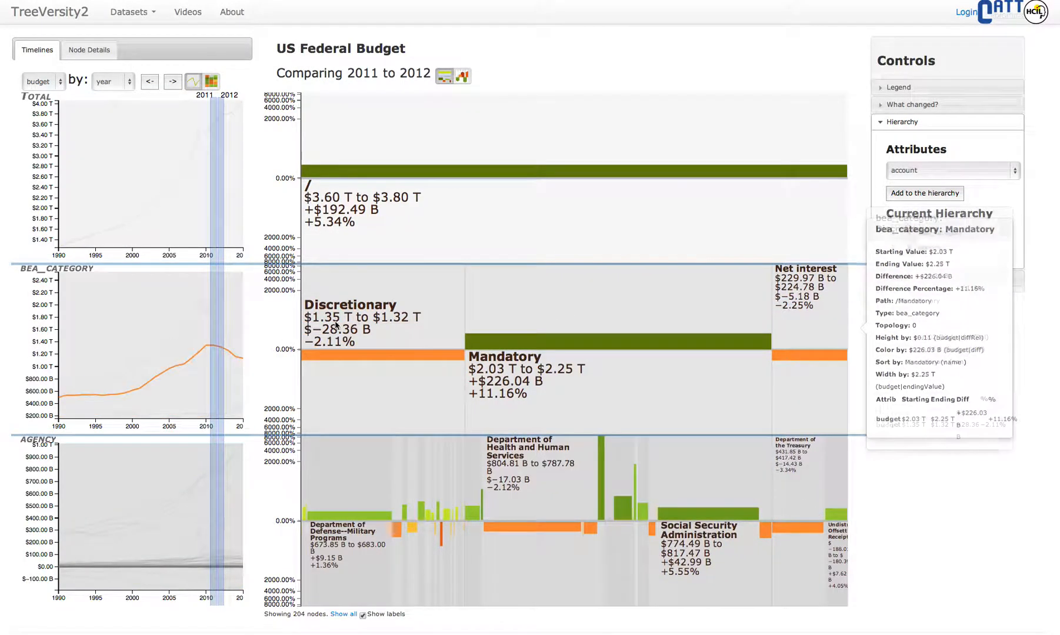
- Examine the spending categories and the Health and Human Services and Social Security nodes under Mandatory
mouse_move(684, 481)
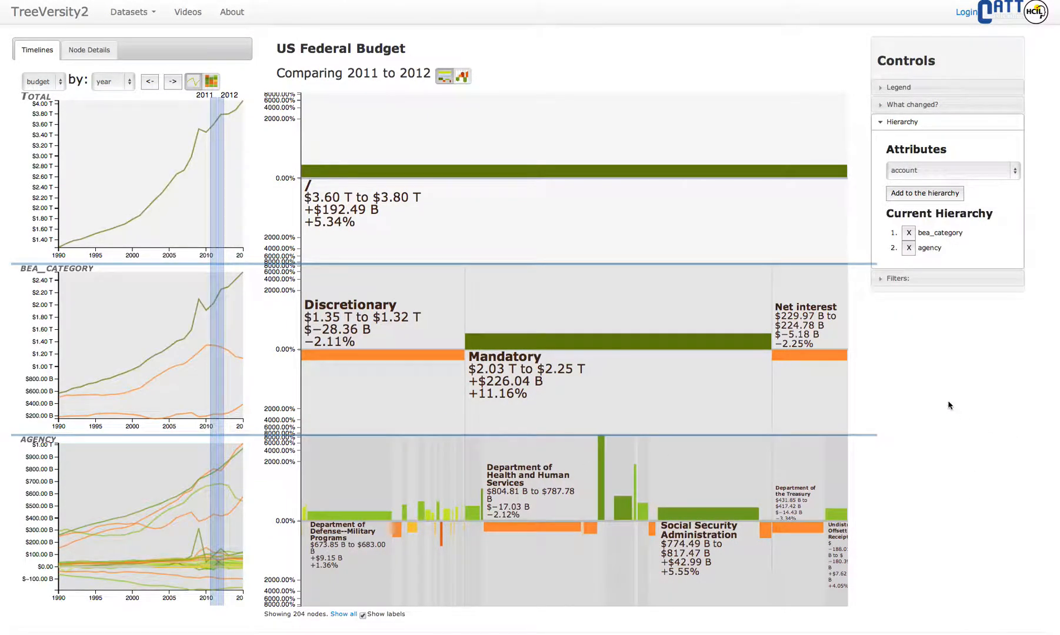
mouse_move(311, 365)
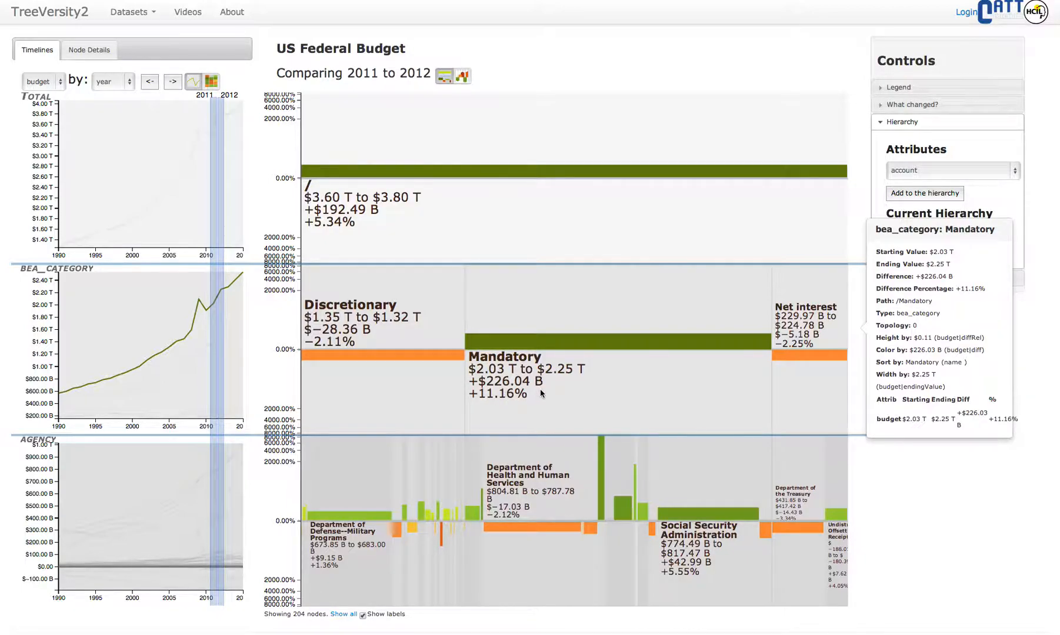
mouse_move(509, 489)
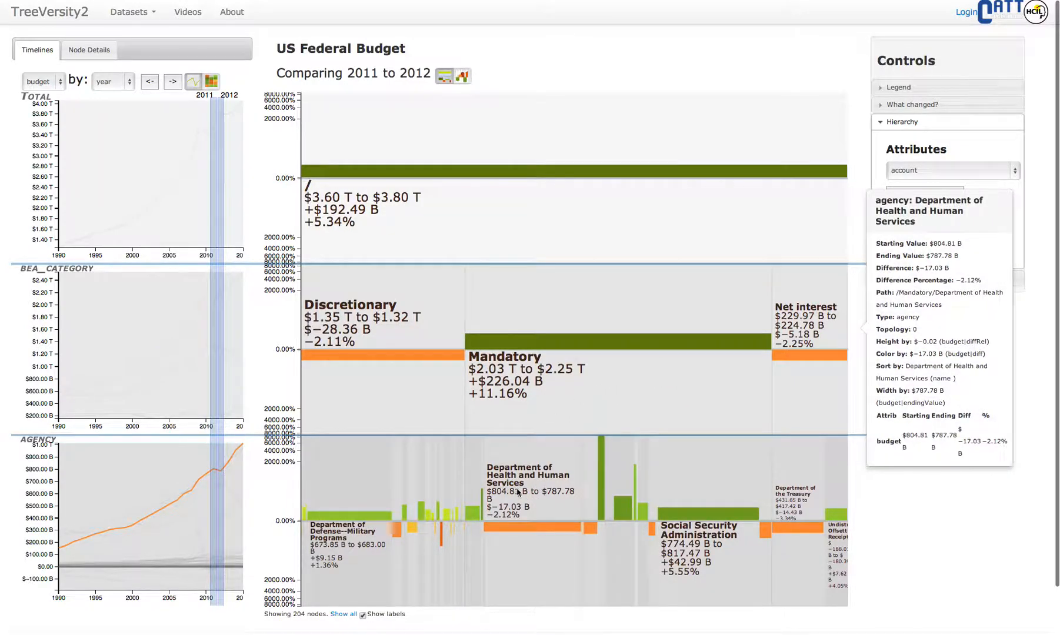
mouse_move(697, 539)
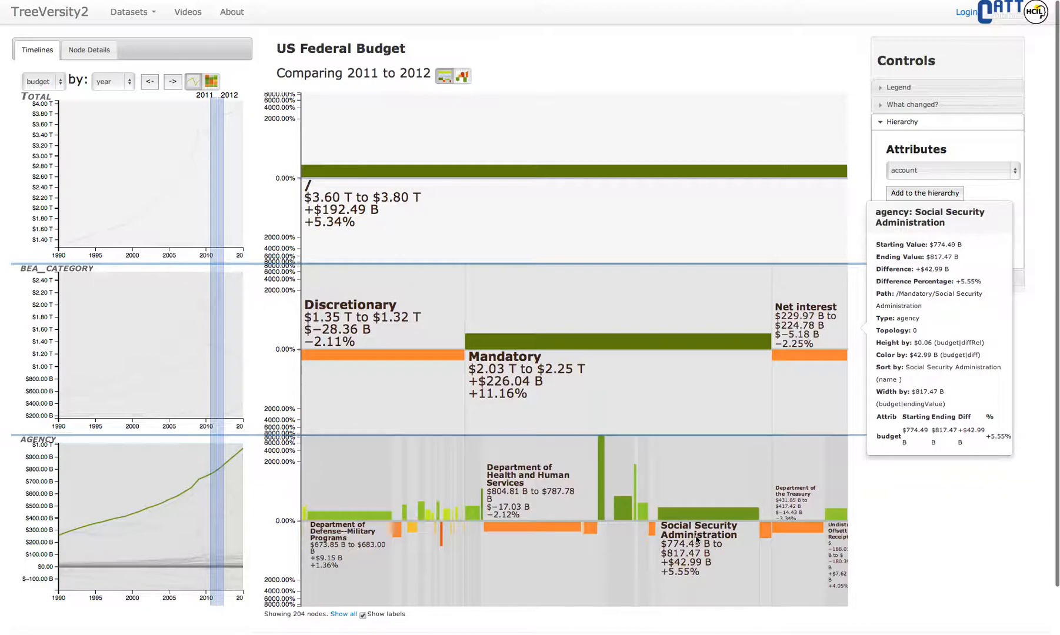
- Zoom into the Discretionary category, inspect its agencies against the legend, and return to the full hierarchy
left_click(374, 384)
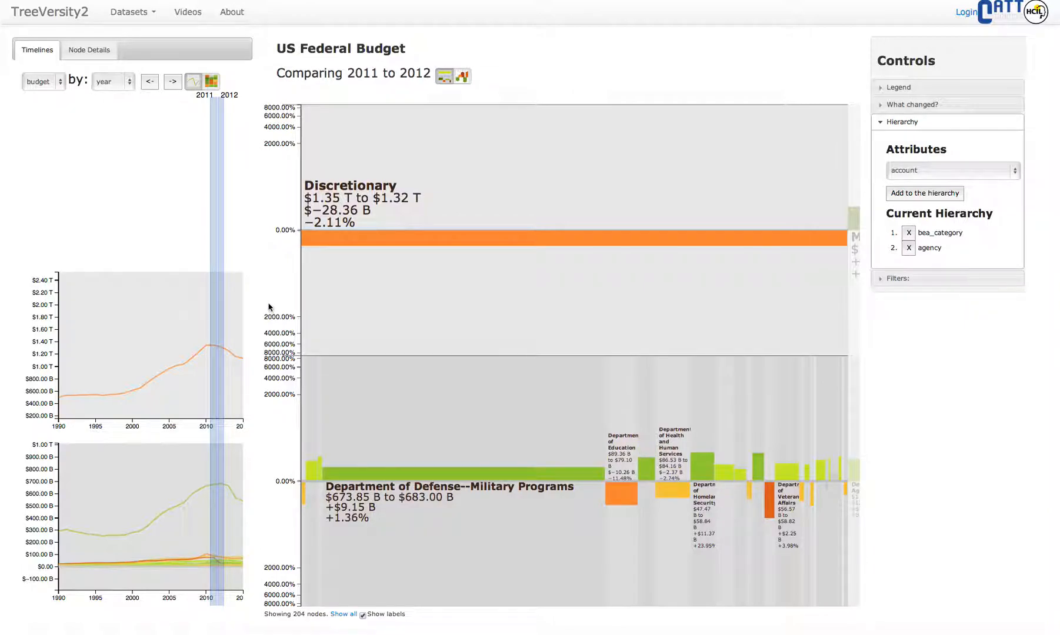
mouse_move(512, 520)
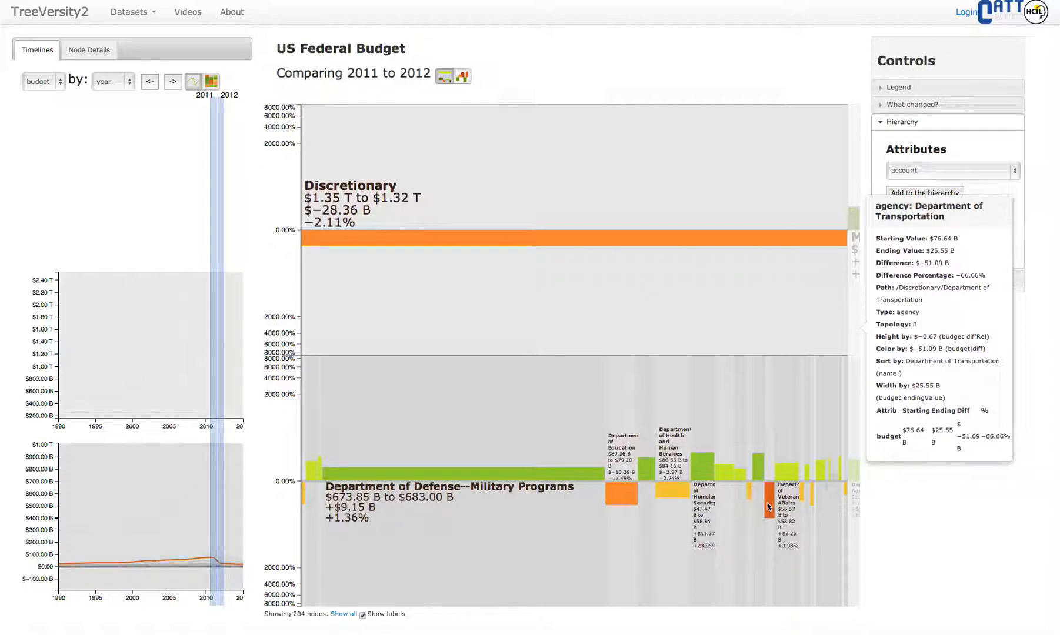
left_click(913, 93)
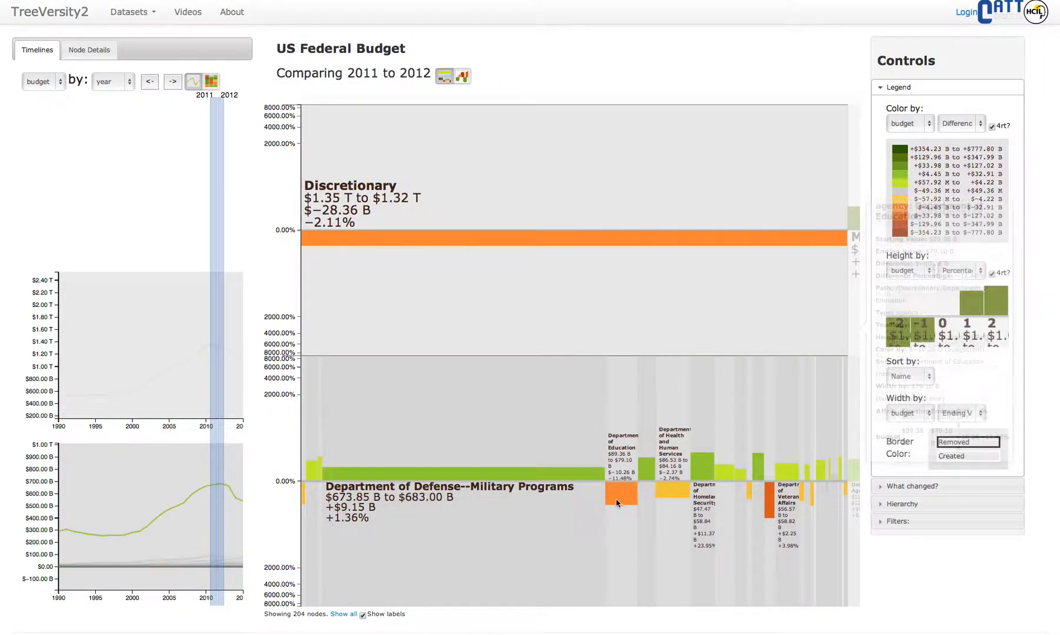
mouse_move(619, 506)
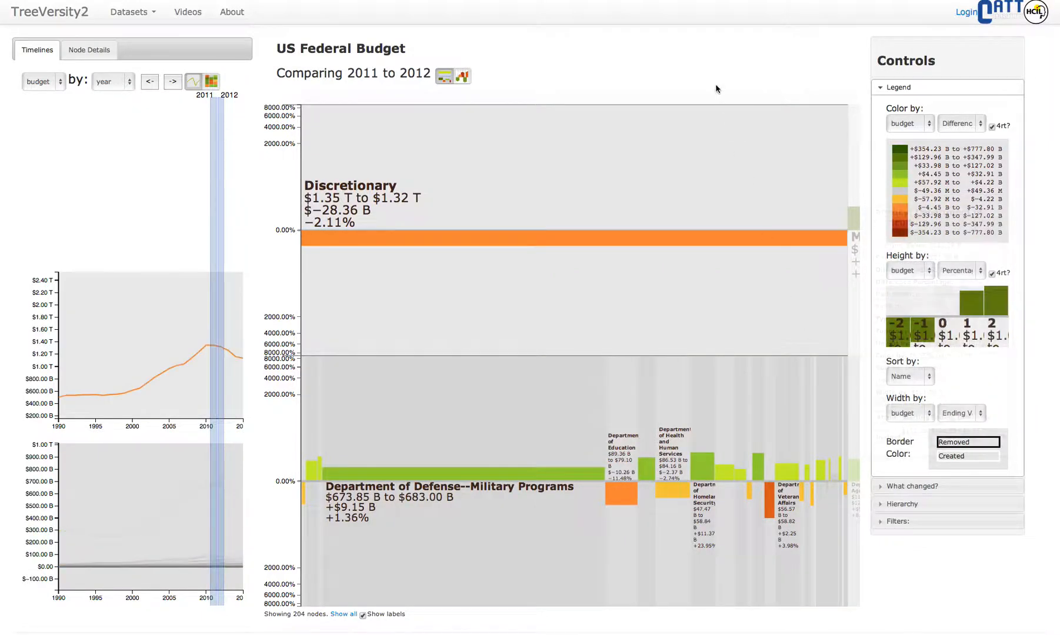
left_click(712, 103)
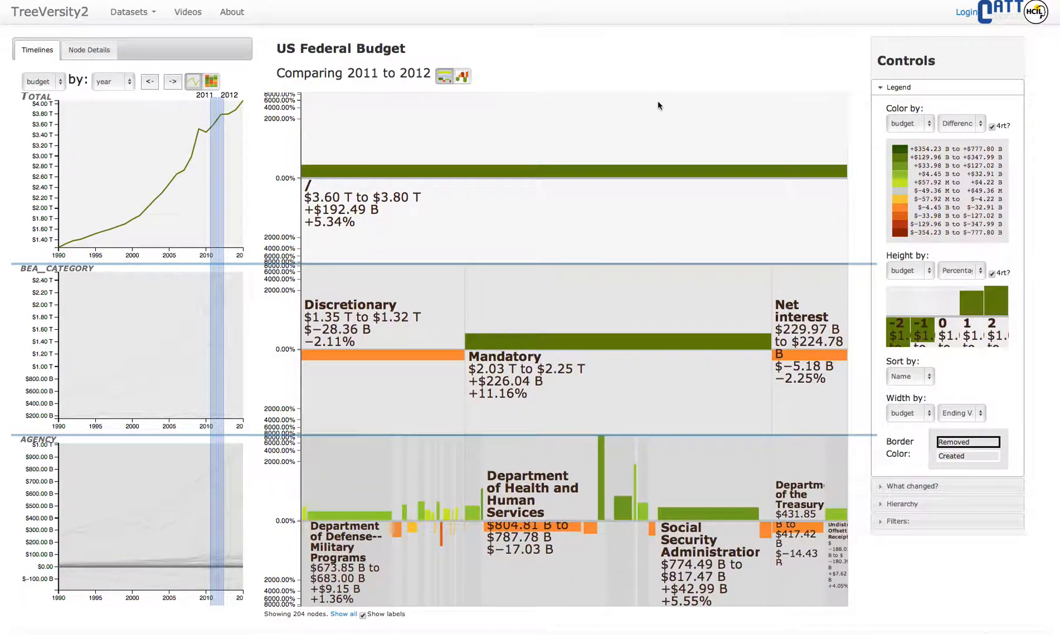
- Try a Relative Difference filter with a minimum of +/-217.99%, and switch the filter off
left_click(900, 521)
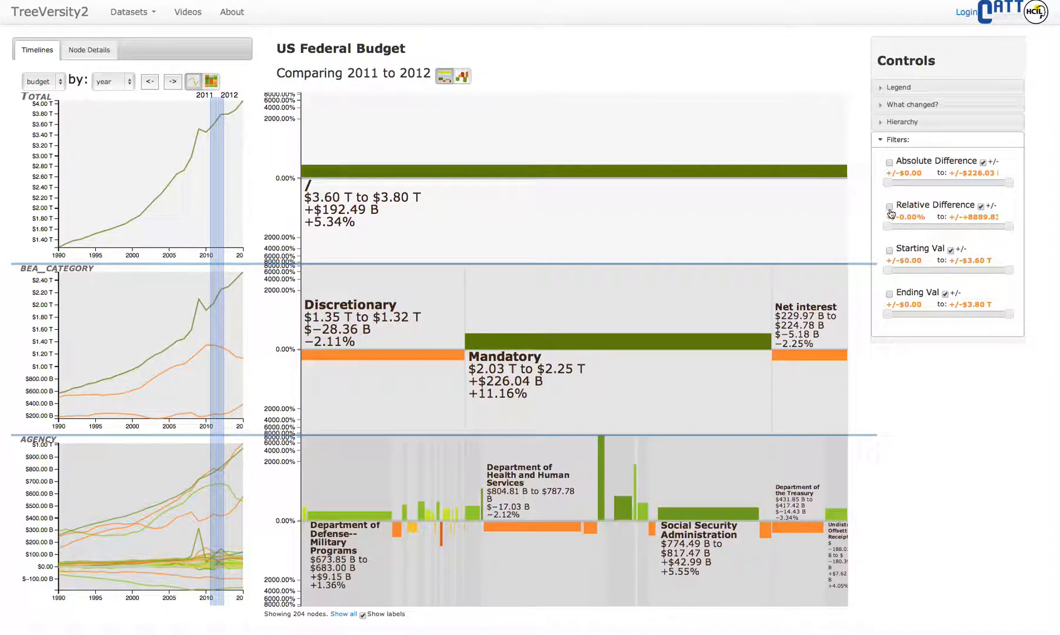
left_click(889, 207)
left_click_drag(889, 231, 891, 230)
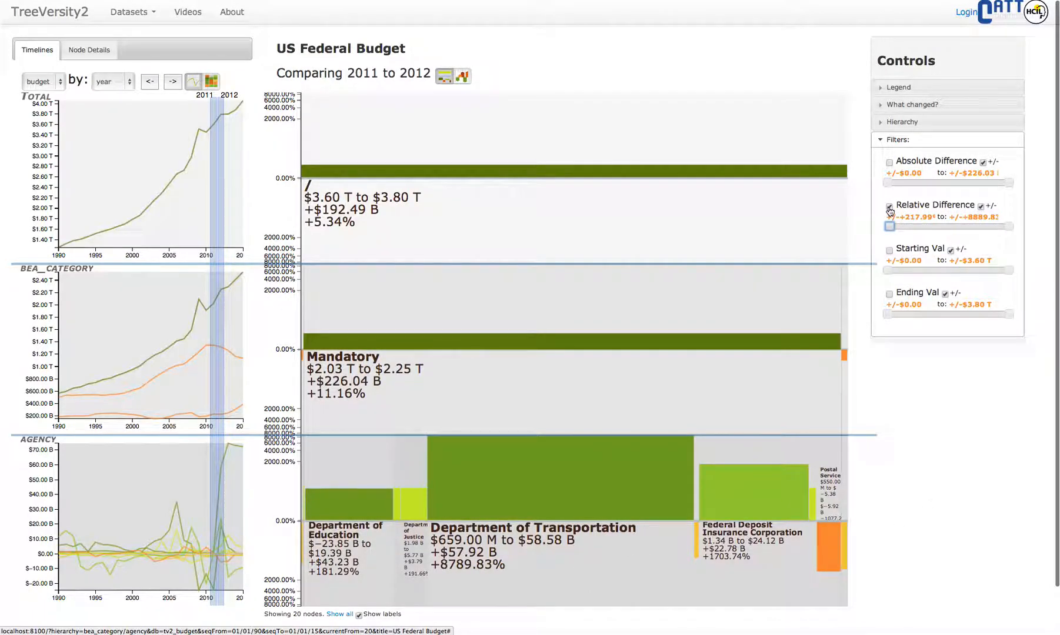
left_click(890, 208)
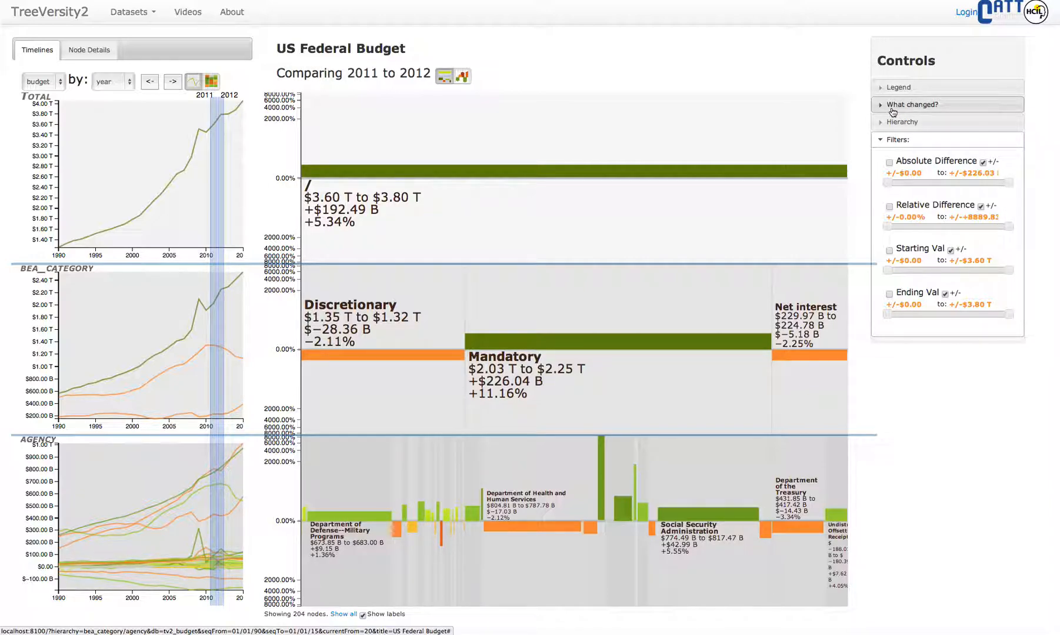
- From the change summary, isolate all nodes that decreased by more than $29.00 M, and restore every node
left_click(893, 112)
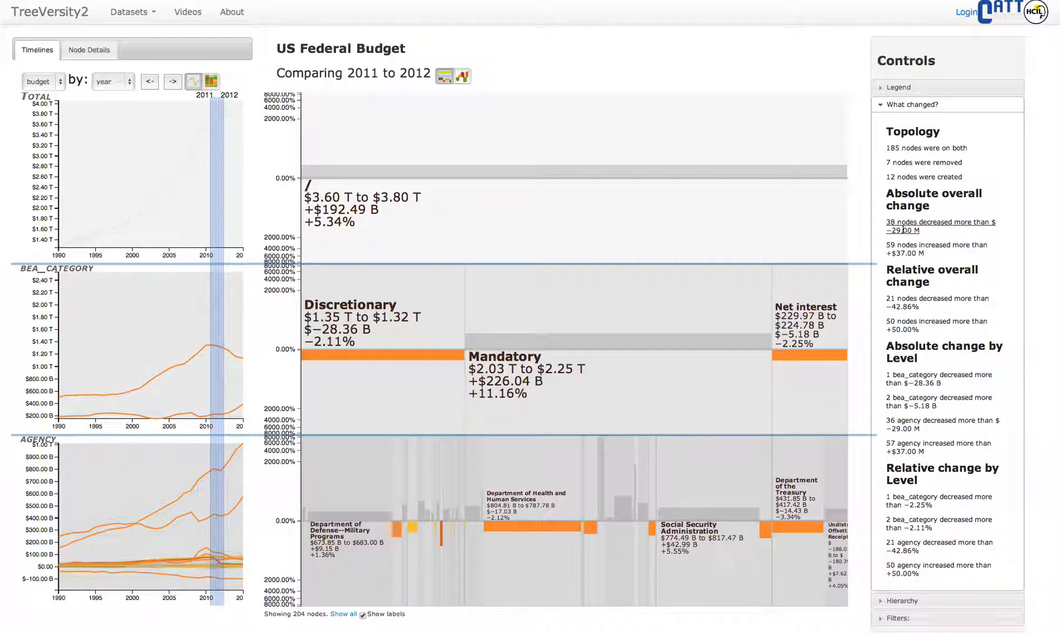
left_click(903, 229)
mouse_move(570, 309)
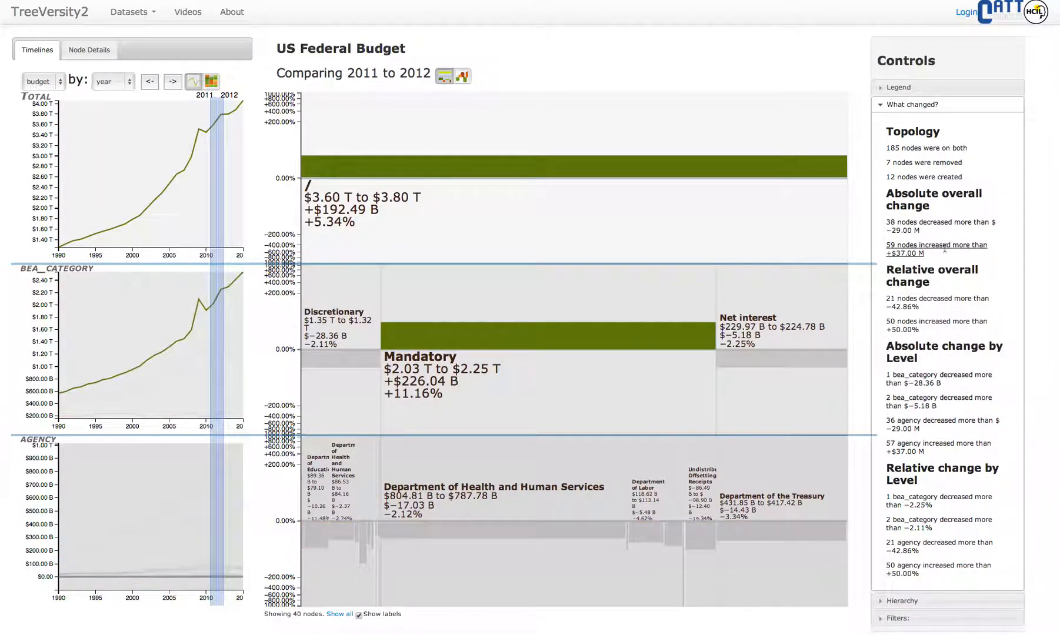
left_click(342, 614)
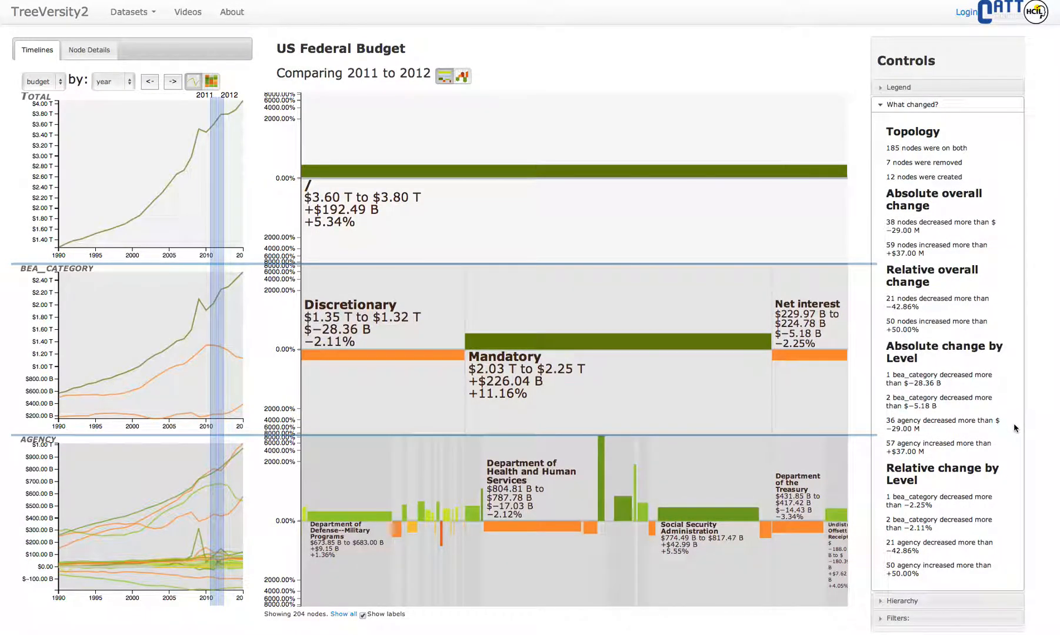
- Isolate only the agency-level nodes that decreased by more than $29.00 M, and show all nodes again
mouse_move(985, 420)
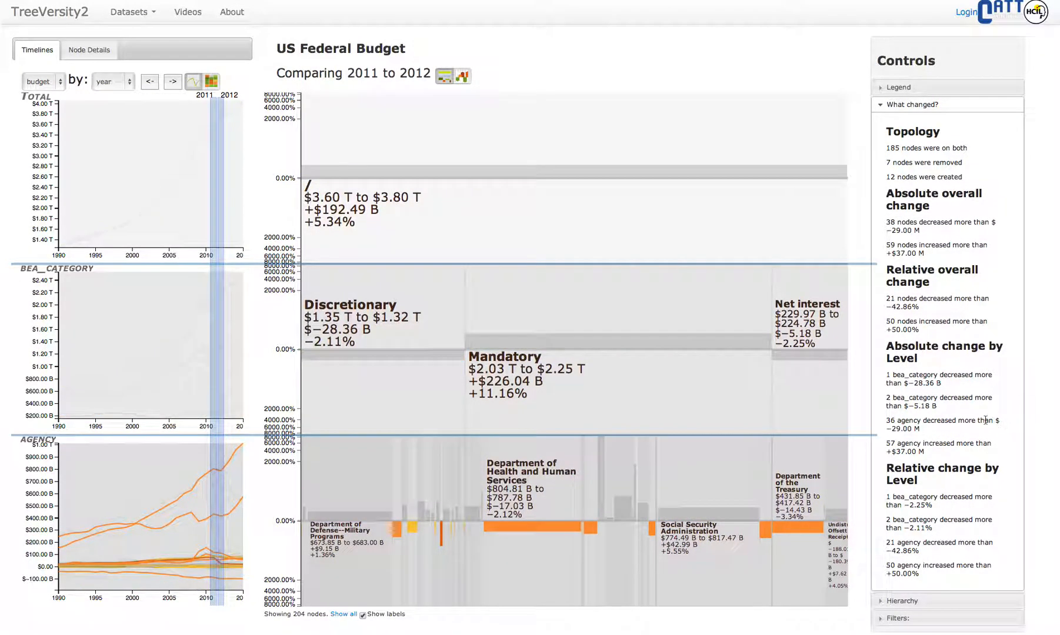
left_click(932, 420)
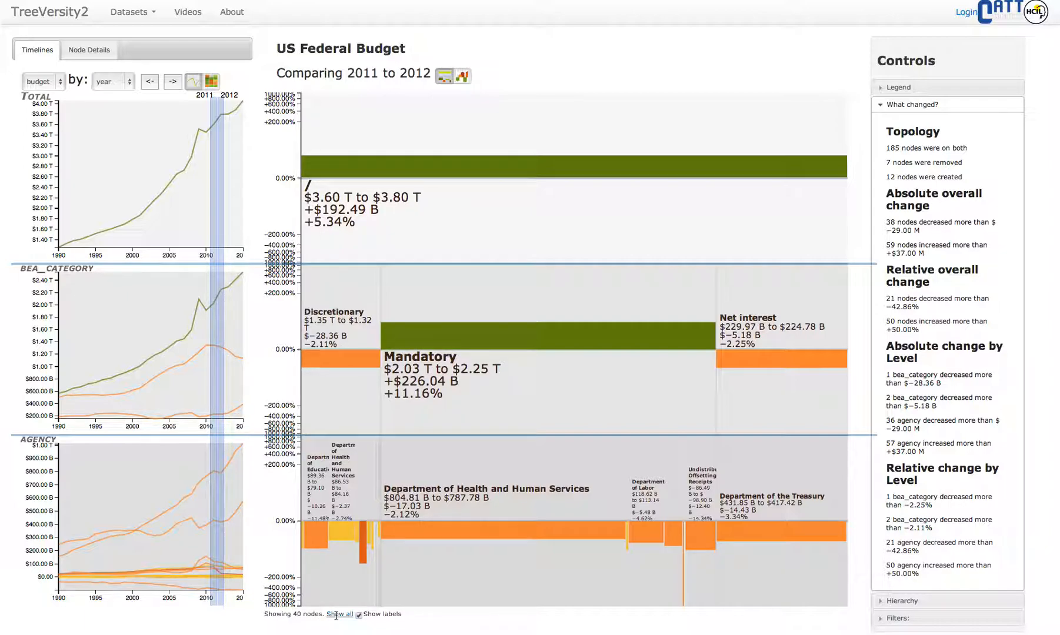
left_click(339, 614)
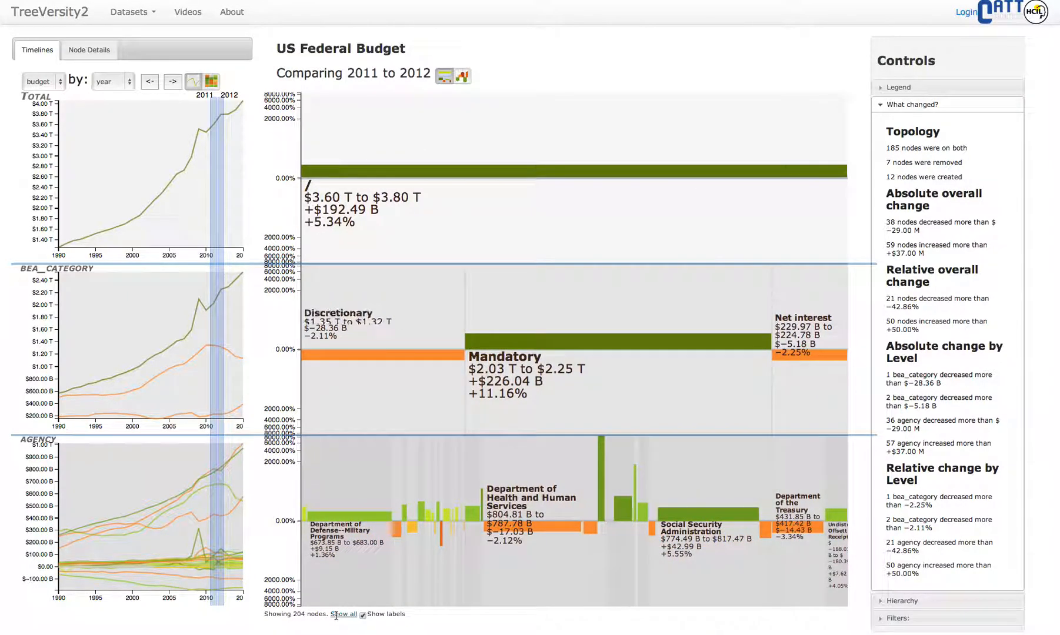
- Open the legend settings
left_click(906, 87)
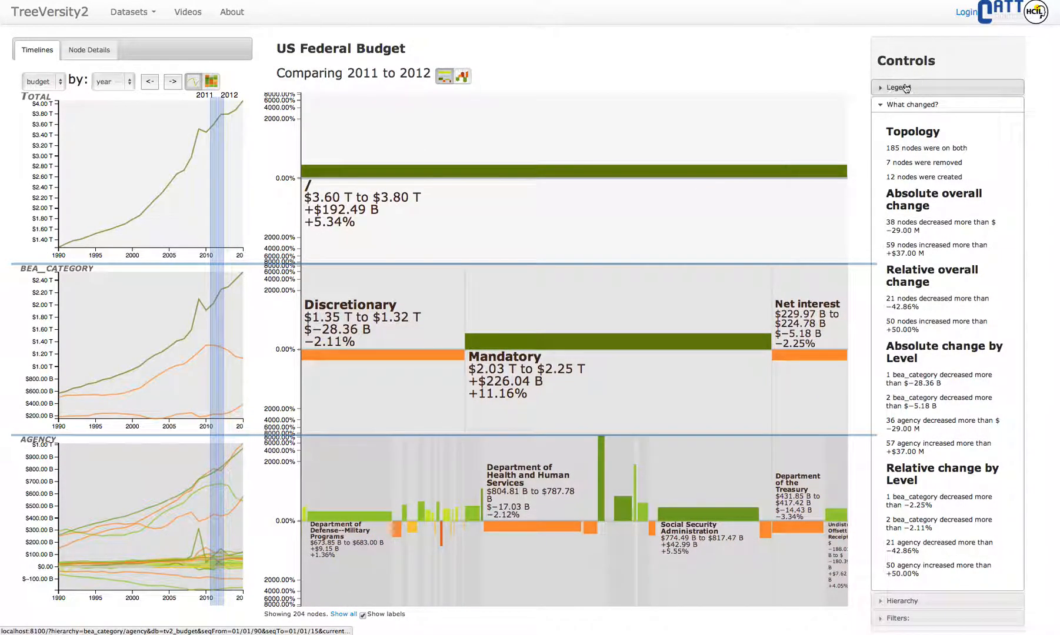